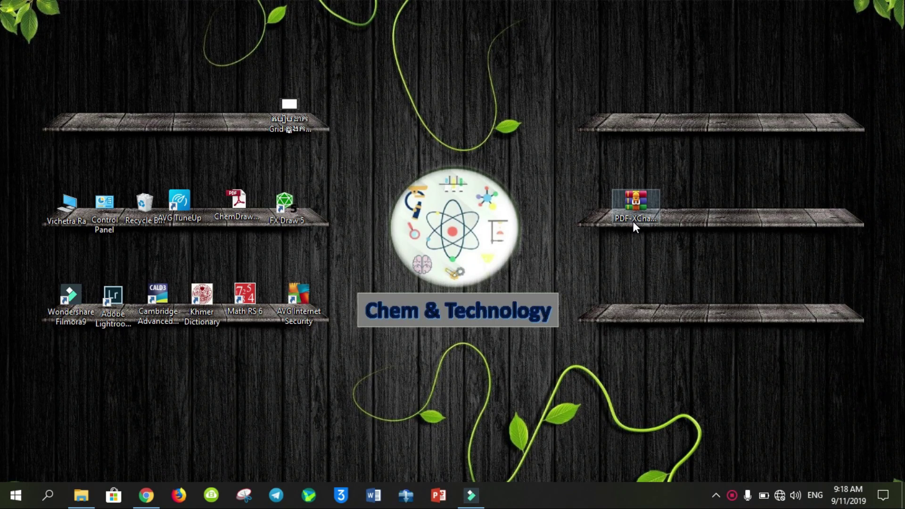
Extract the PDF-XChange.Editor.Plus.8.0.332.0.win64_4 archive into its own folder and place that folder beside the archive on the desktop.
{"action": "left_click", "coordinate": [632, 222]}
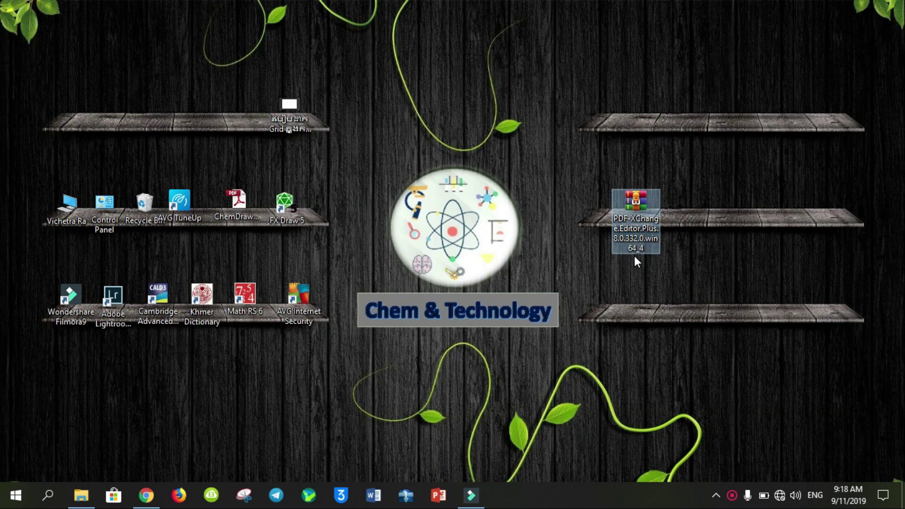
{"action": "right_click", "coordinate": [635, 208]}
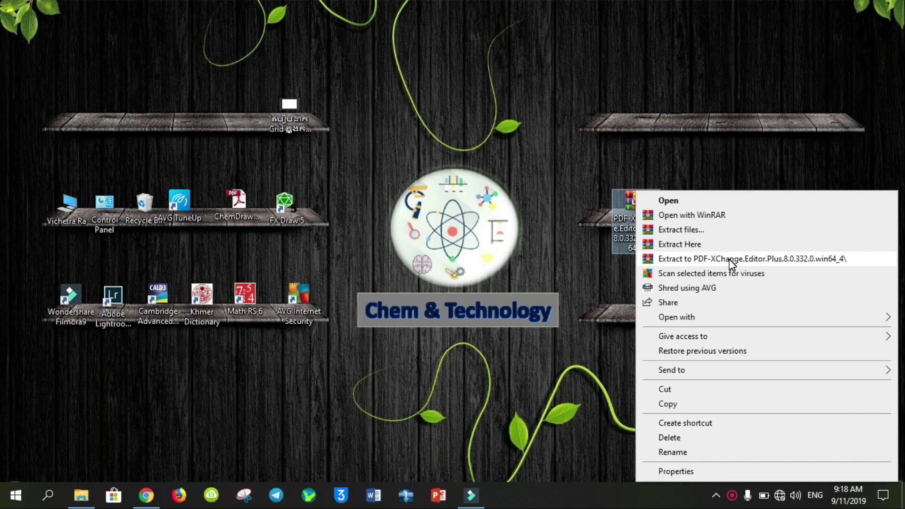
{"action": "left_click", "coordinate": [689, 259]}
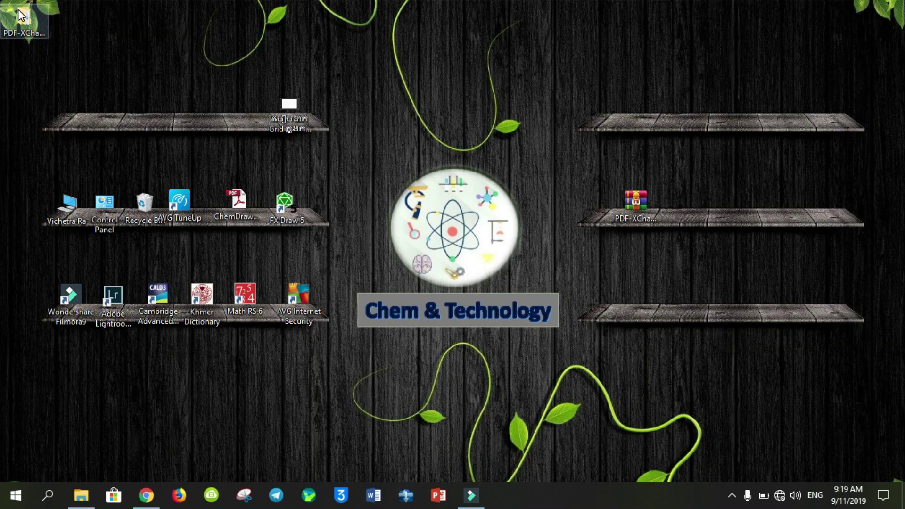
{"action": "left_click_drag", "start_coordinate": [18, 12], "coordinate": [306, 61]}
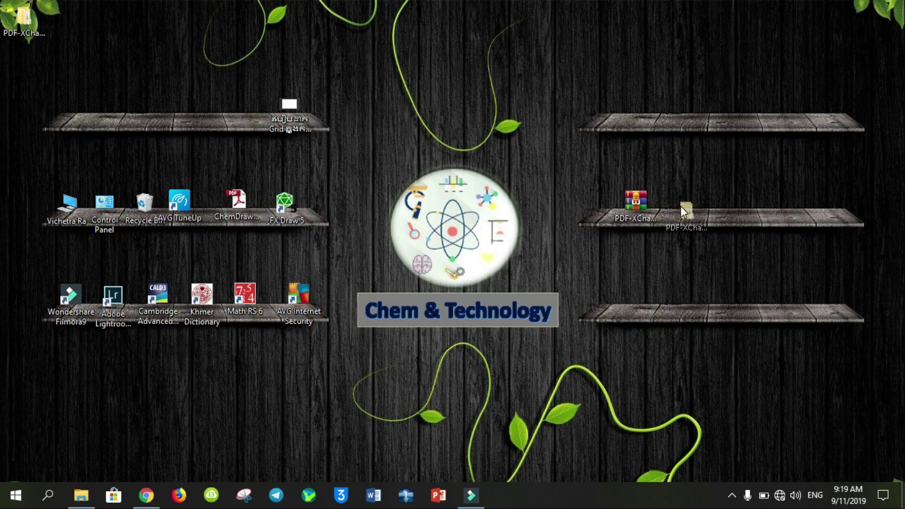
{"action": "left_click_drag", "start_coordinate": [672, 193], "coordinate": [671, 197]}
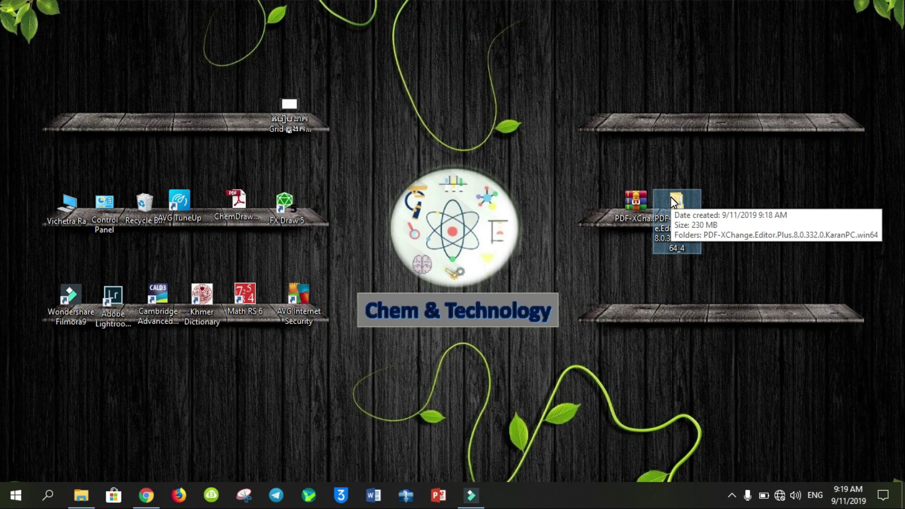
Open the extracted folder down to its KaranPC.win64 subfolder and check the contents of the Fix folder.
{"action": "double_click", "coordinate": [671, 197]}
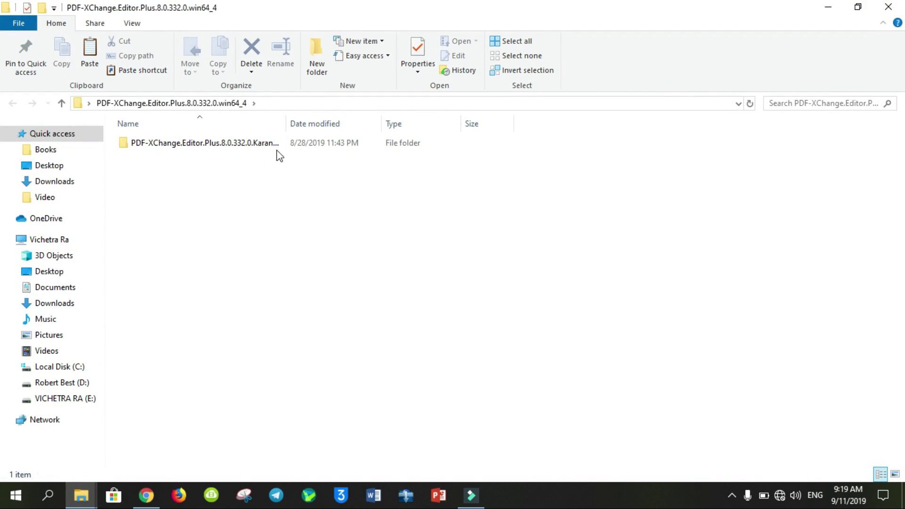
{"action": "double_click", "coordinate": [184, 146]}
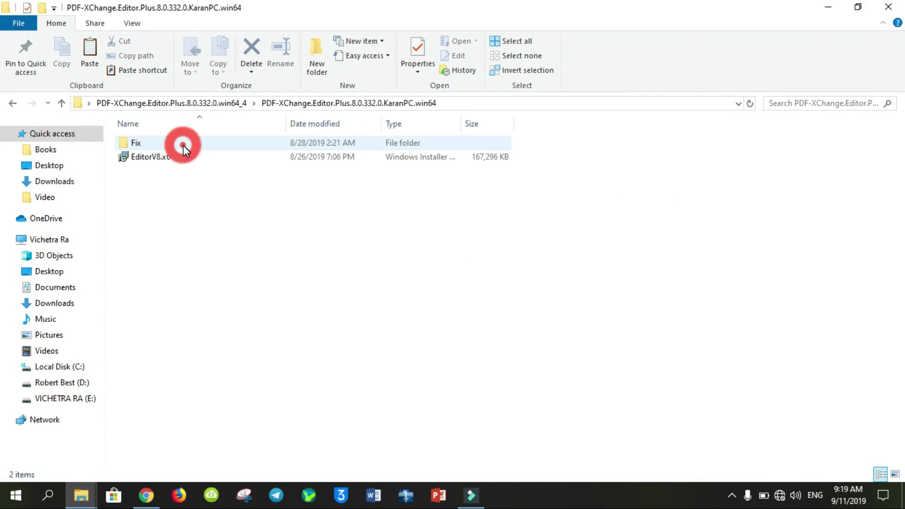
{"action": "left_click", "coordinate": [145, 160]}
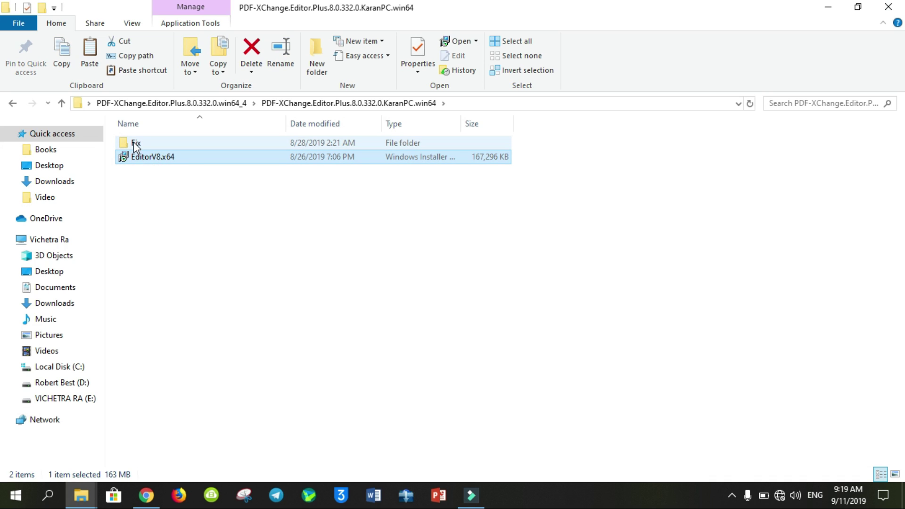
{"action": "double_click", "coordinate": [136, 144]}
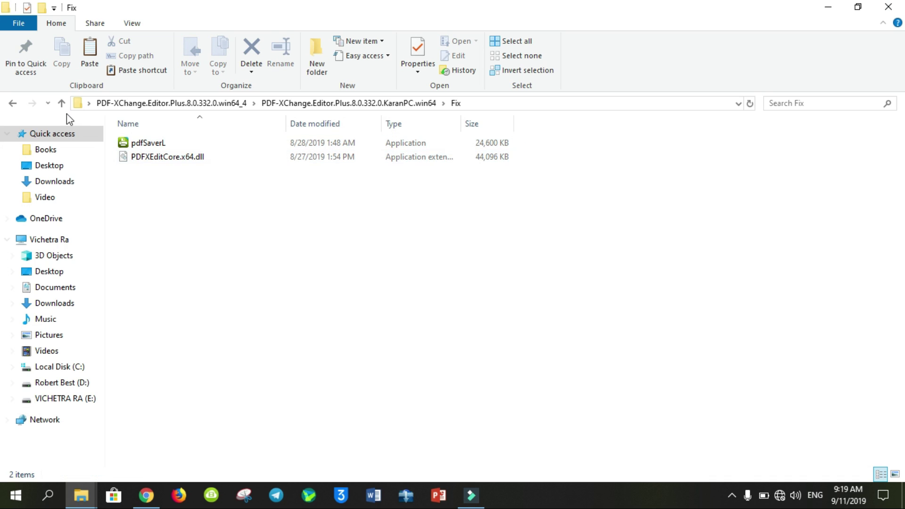
{"action": "left_click", "coordinate": [13, 102]}
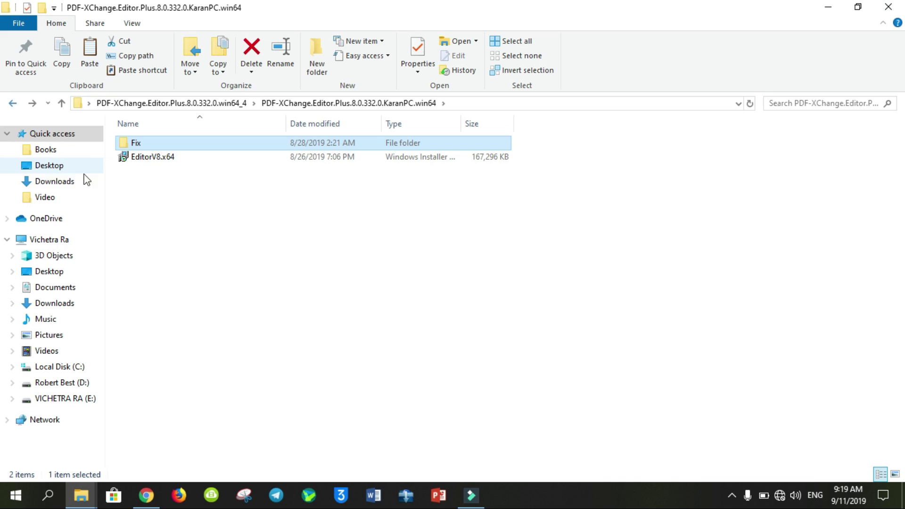
Launch the EditorV8.x64 installer and accept its license agreement.
{"action": "left_click", "coordinate": [139, 158]}
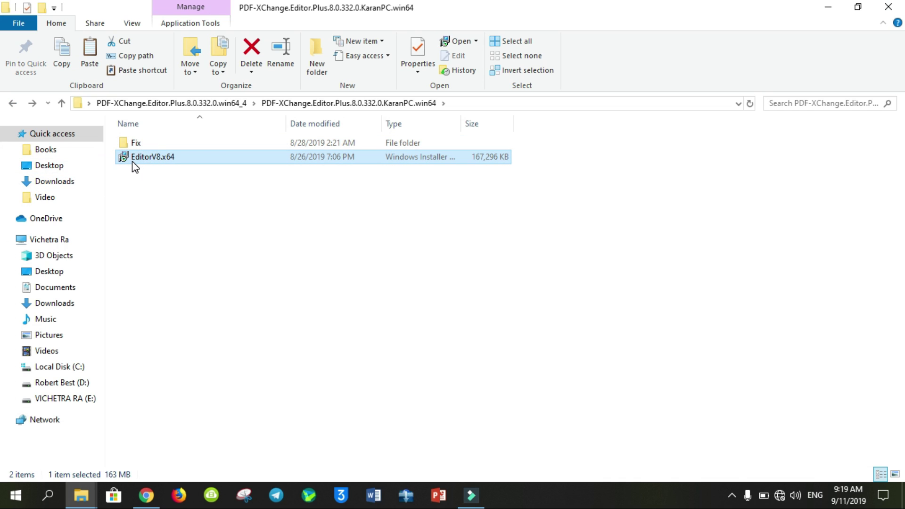
{"action": "right_click", "coordinate": [159, 161]}
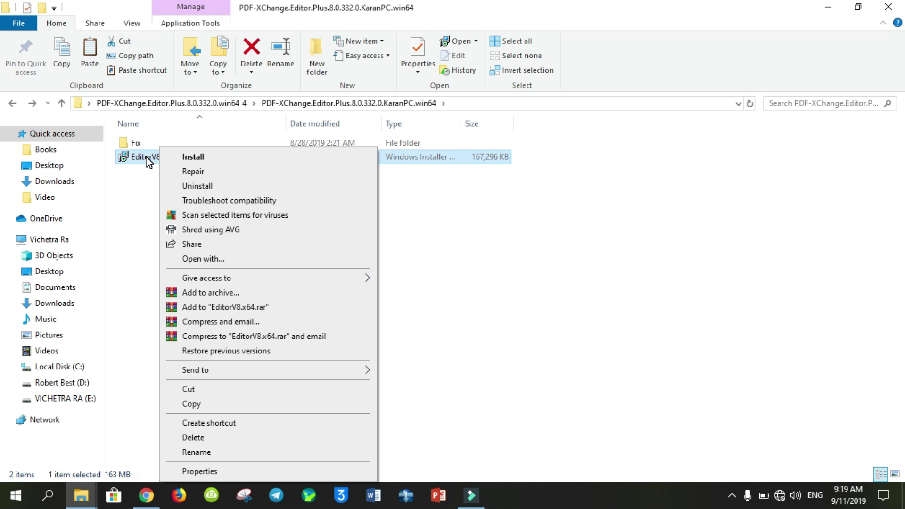
{"action": "left_click", "coordinate": [147, 175]}
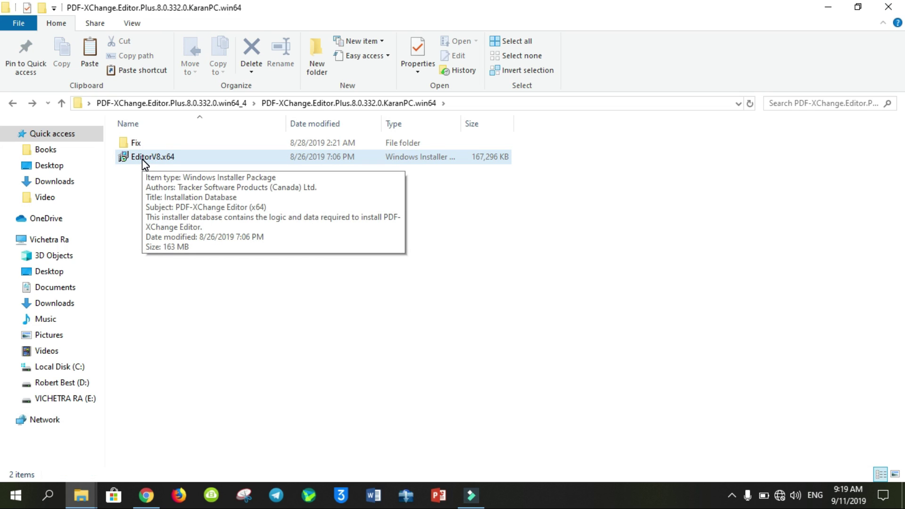
{"action": "double_click", "coordinate": [142, 160]}
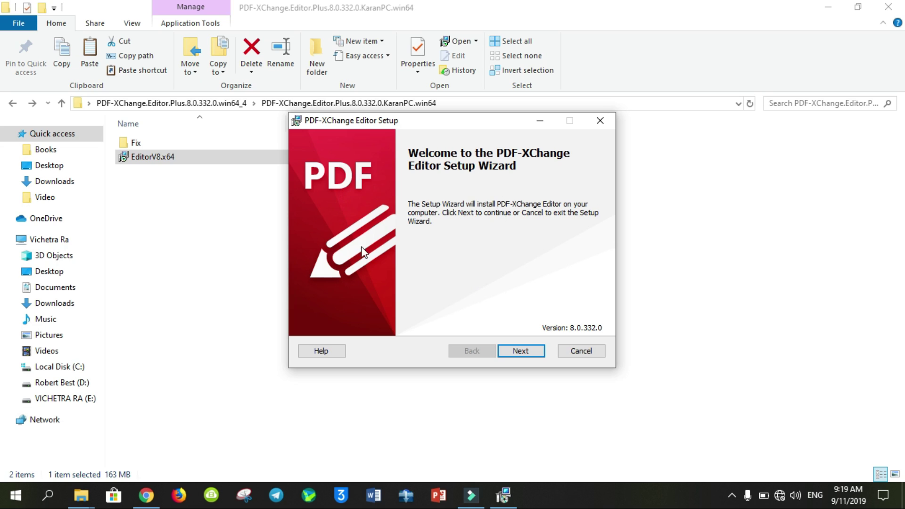
{"action": "left_click", "coordinate": [520, 351]}
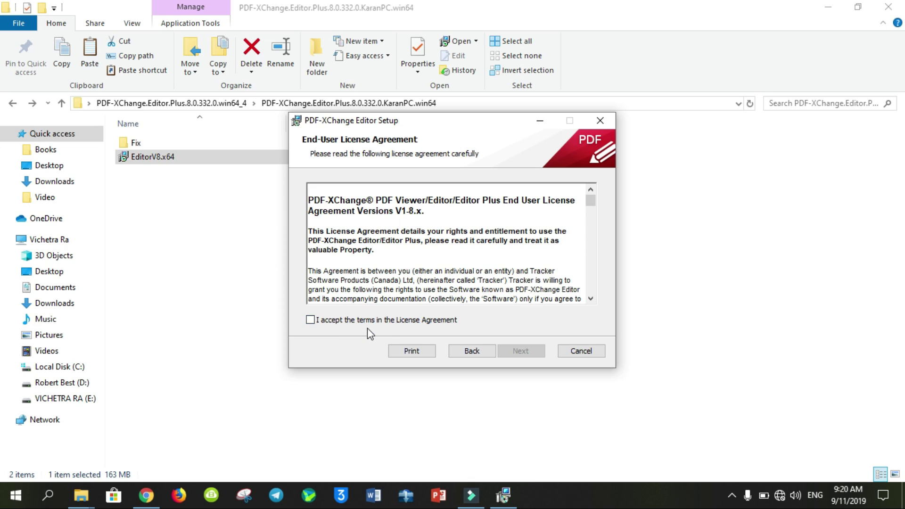
{"action": "left_click", "coordinate": [310, 320]}
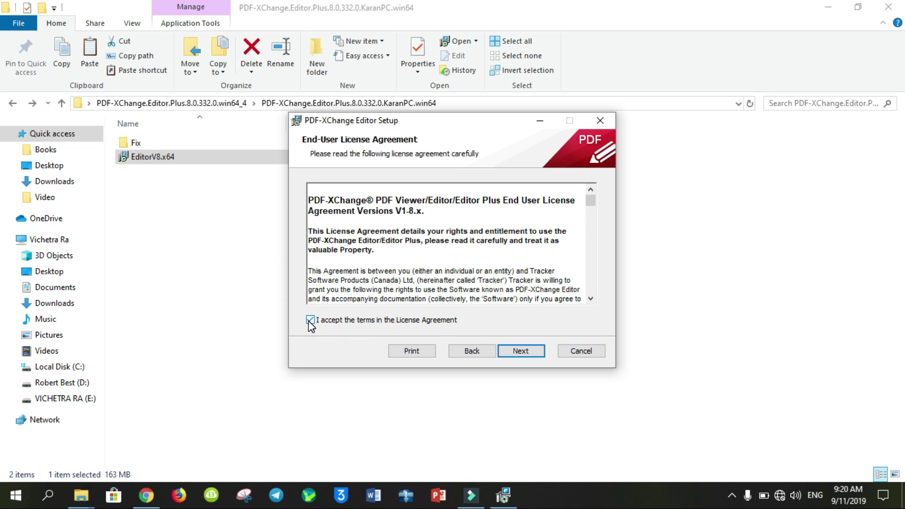
{"action": "left_click", "coordinate": [517, 351]}
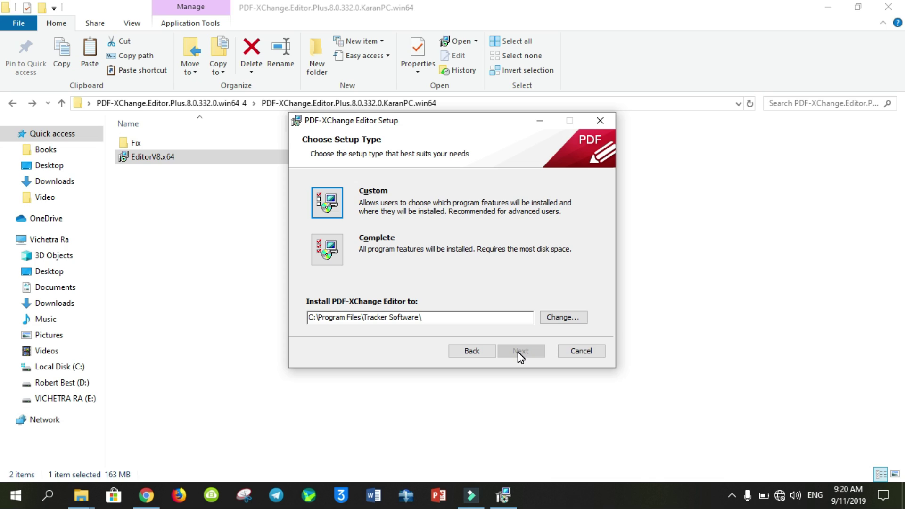
Run the Complete installation of PDF-XChange Editor as the Free Version in the default program folder.
{"action": "left_click", "coordinate": [327, 257]}
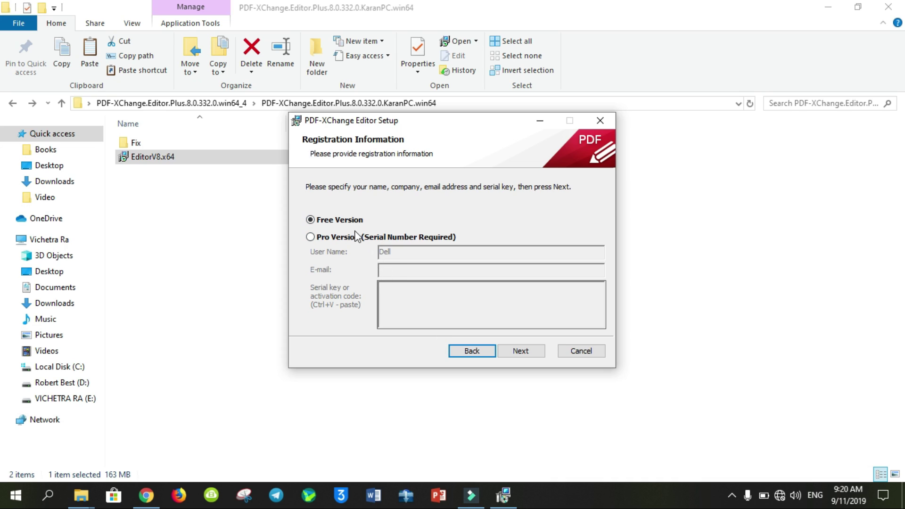
{"action": "left_click", "coordinate": [519, 353]}
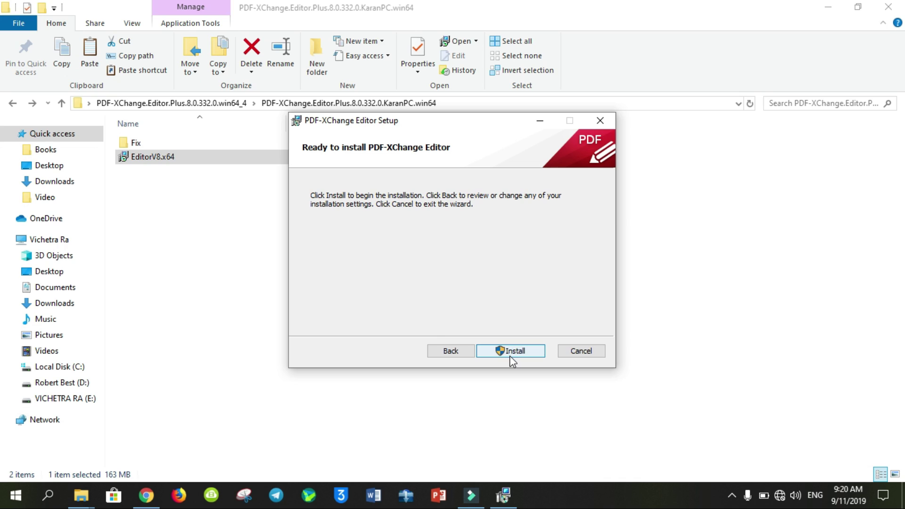
{"action": "left_click", "coordinate": [509, 352]}
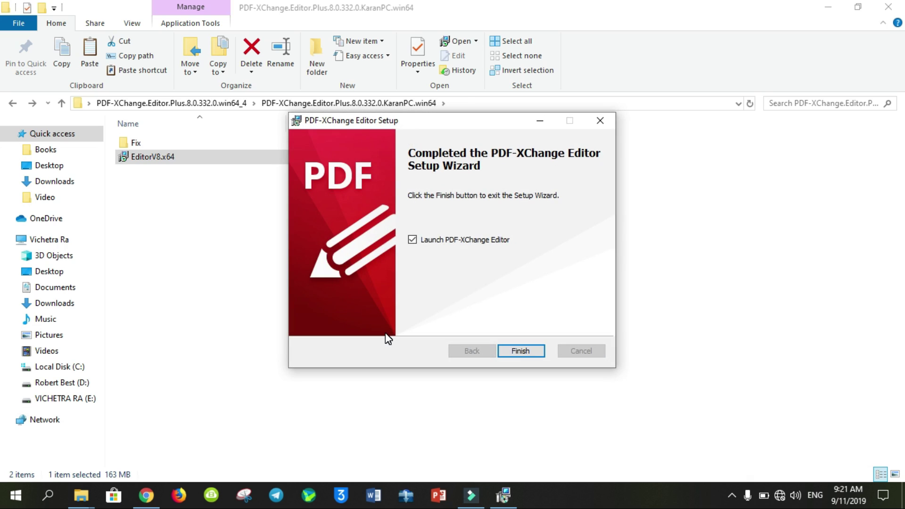
Finish the setup with the editor launched and make it the default PDF application for the current user only.
{"action": "left_click", "coordinate": [530, 351]}
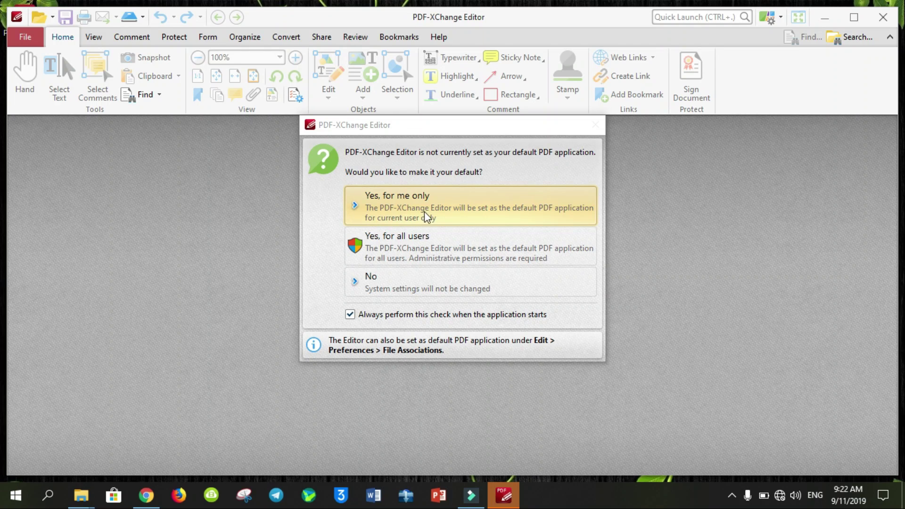
{"action": "left_click", "coordinate": [409, 203]}
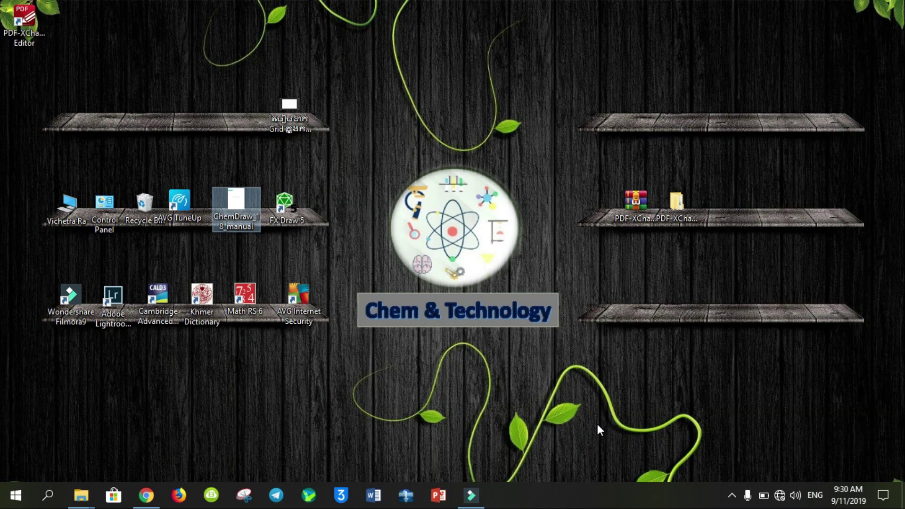
View the hidden notification area icons.
{"action": "left_click", "coordinate": [731, 502]}
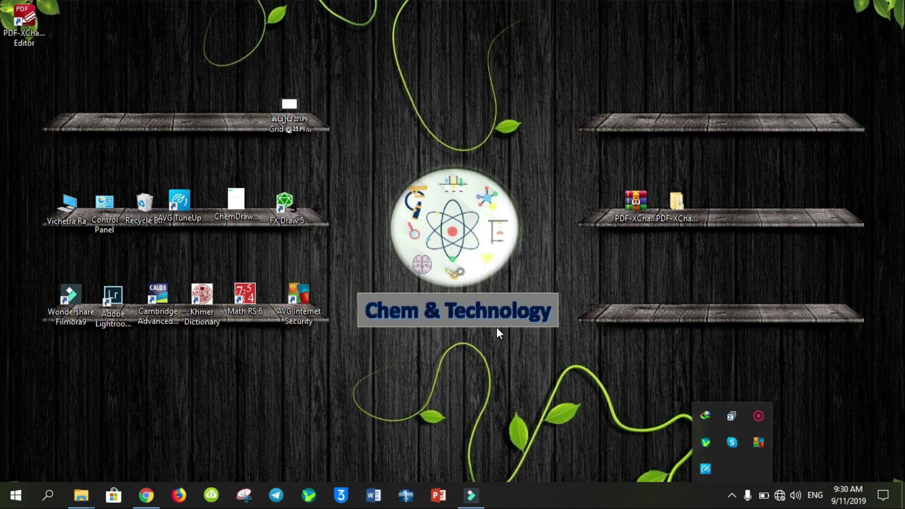
{"action": "key", "text": "Escape"}
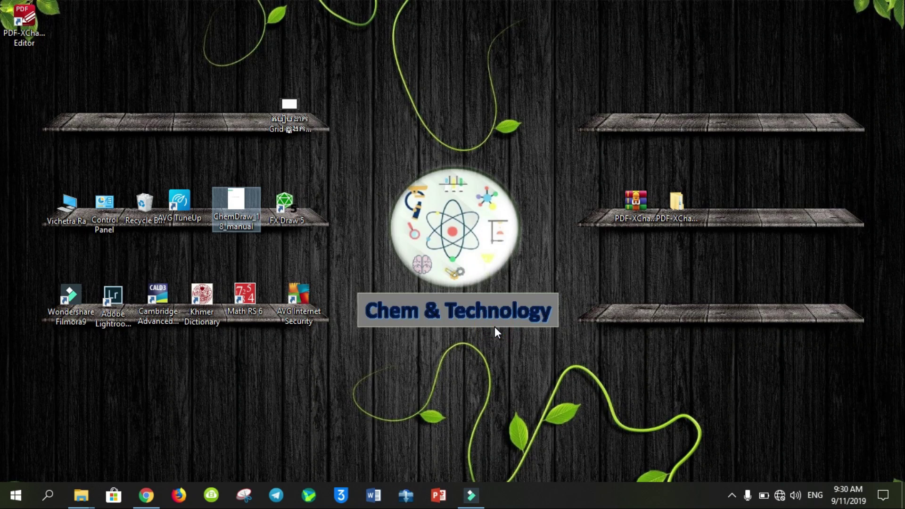
Move the PDF-XChange Editor shortcut to the middle of the desktop and open its file location.
{"action": "left_click", "coordinate": [24, 19]}
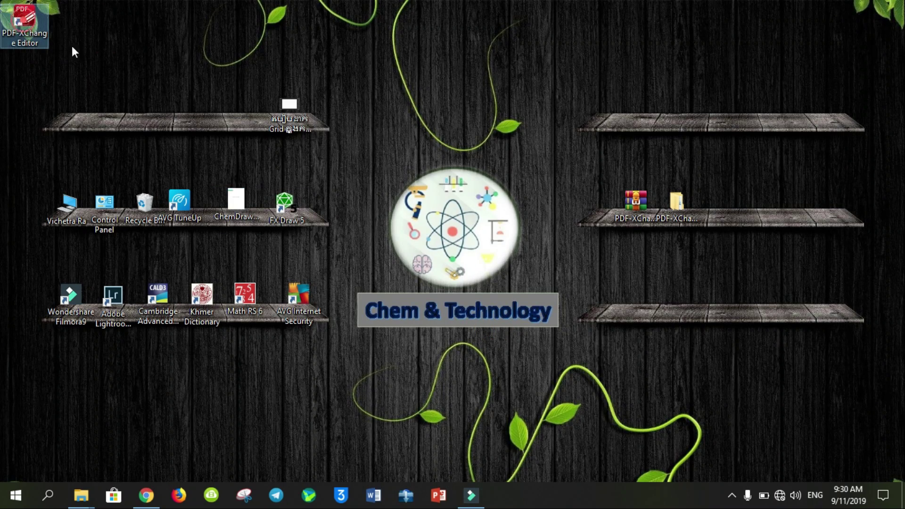
{"action": "left_click_drag", "start_coordinate": [24, 22], "coordinate": [454, 231]}
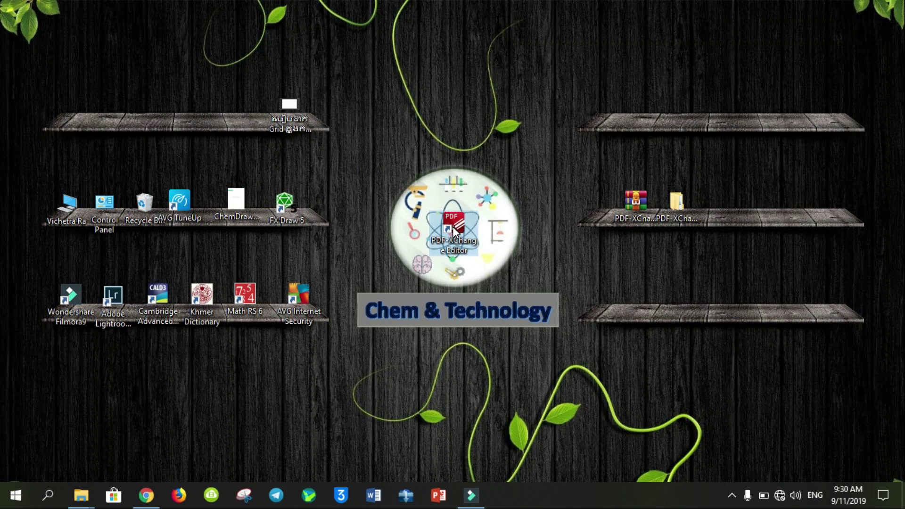
{"action": "right_click", "coordinate": [454, 230]}
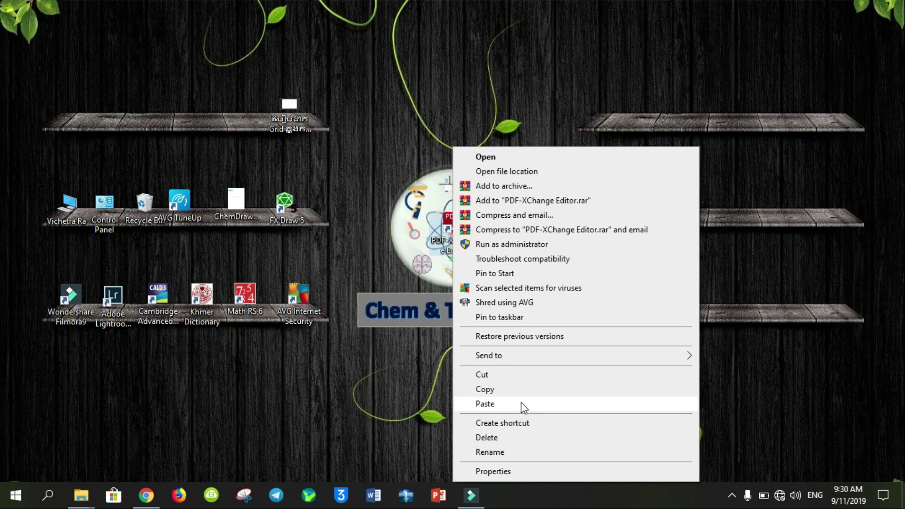
{"action": "left_click", "coordinate": [508, 171]}
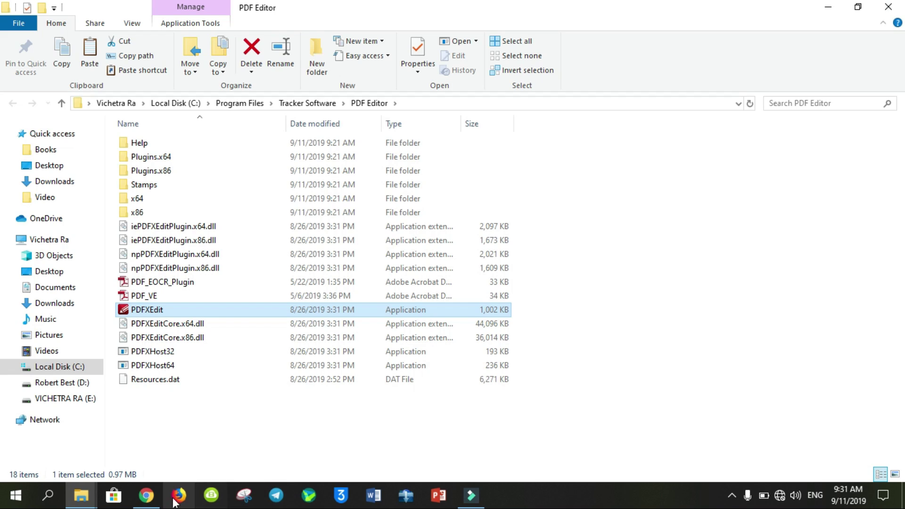
Copy pdfSaverL and PDFXEditCore.x64.dll from the extracted Fix folder and return to the PDF Editor program folder.
{"action": "mouse_move", "coordinate": [83, 503]}
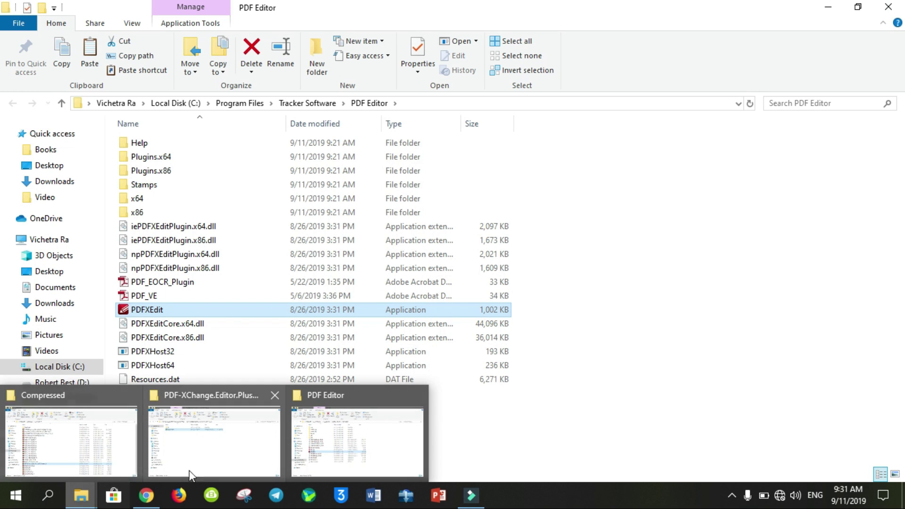
{"action": "left_click", "coordinate": [217, 440]}
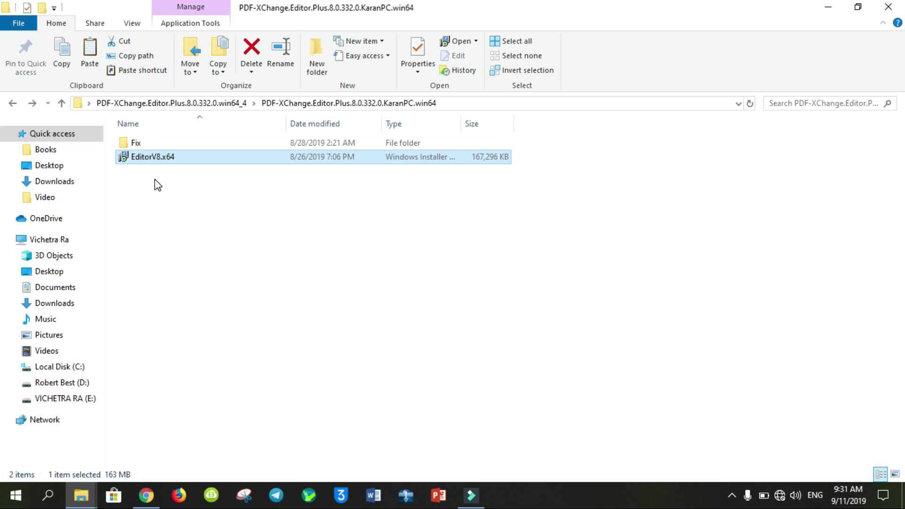
{"action": "double_click", "coordinate": [126, 142]}
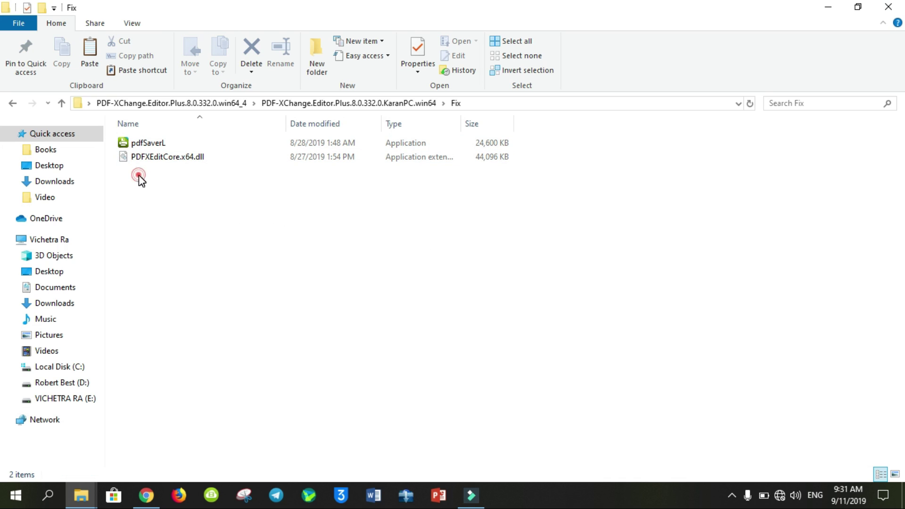
{"action": "left_click_drag", "start_coordinate": [138, 174], "coordinate": [145, 140]}
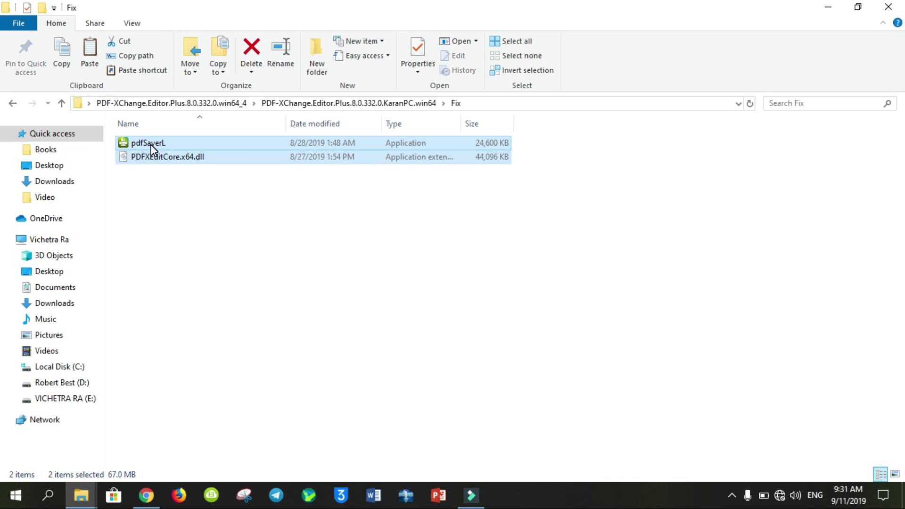
{"action": "right_click", "coordinate": [151, 145]}
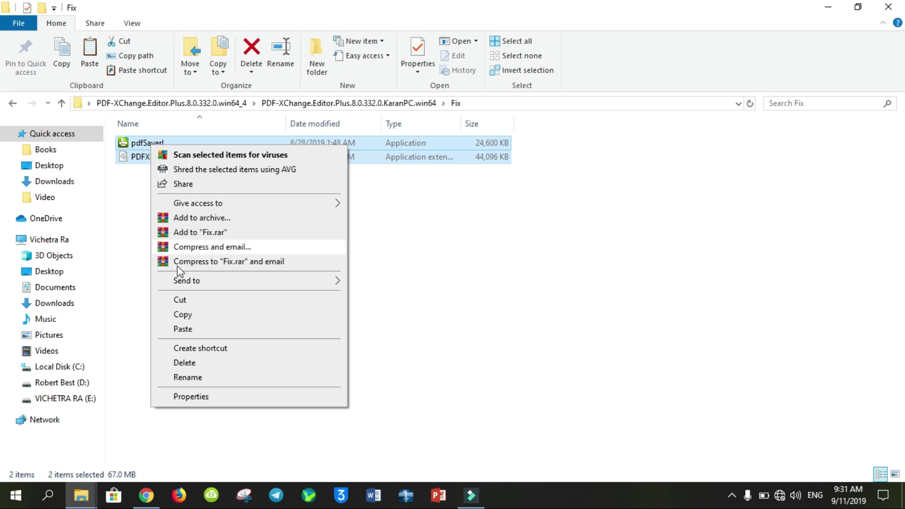
{"action": "left_click", "coordinate": [182, 314]}
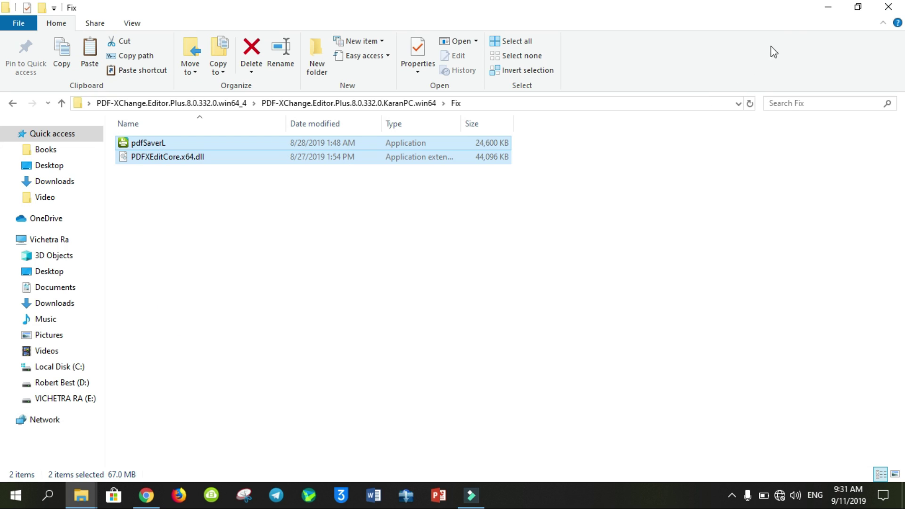
{"action": "left_click", "coordinate": [828, 7]}
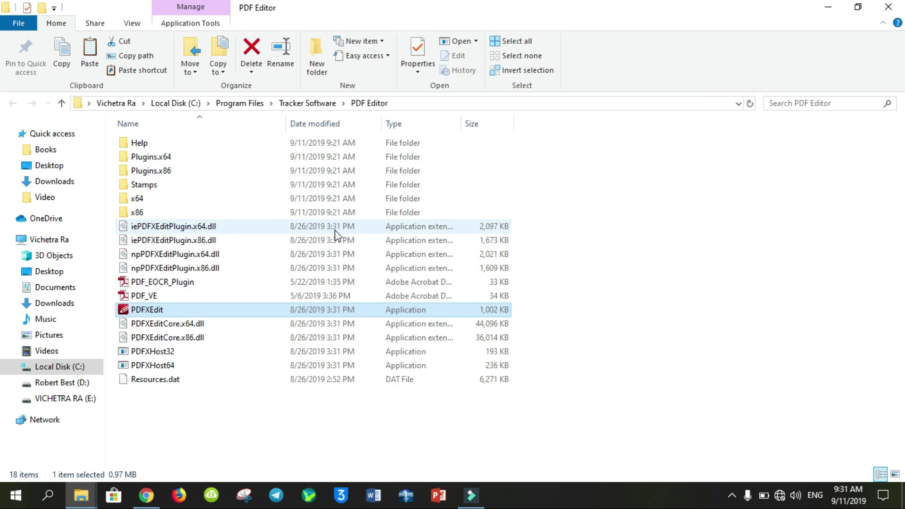
Paste the two copied Fix files into the PDF Editor program folder, replacing the existing PDFXEditCore.x64.dll and granting administrator permission.
{"action": "left_click", "coordinate": [573, 284]}
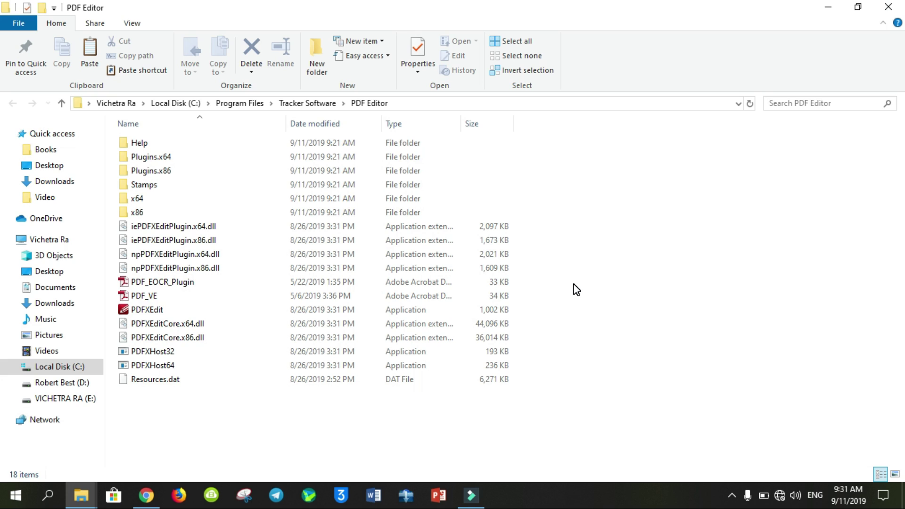
{"action": "right_click", "coordinate": [574, 284]}
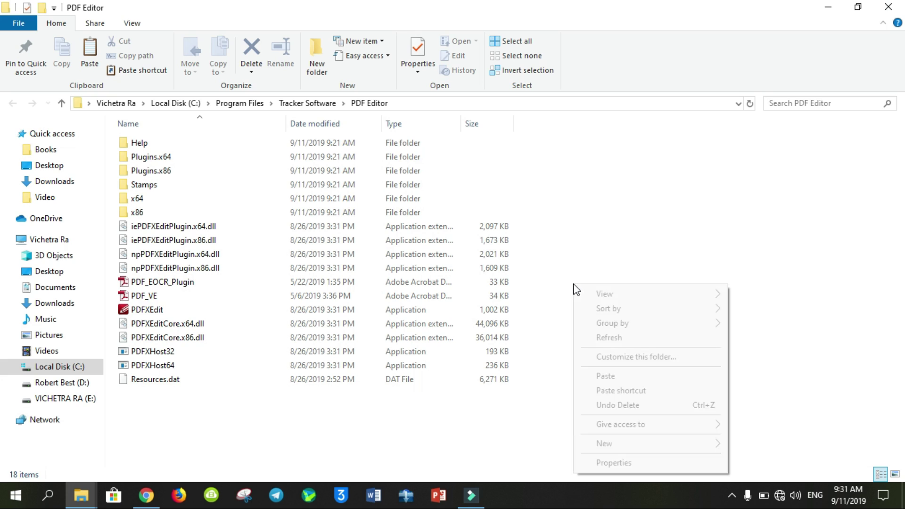
{"action": "left_click", "coordinate": [602, 375]}
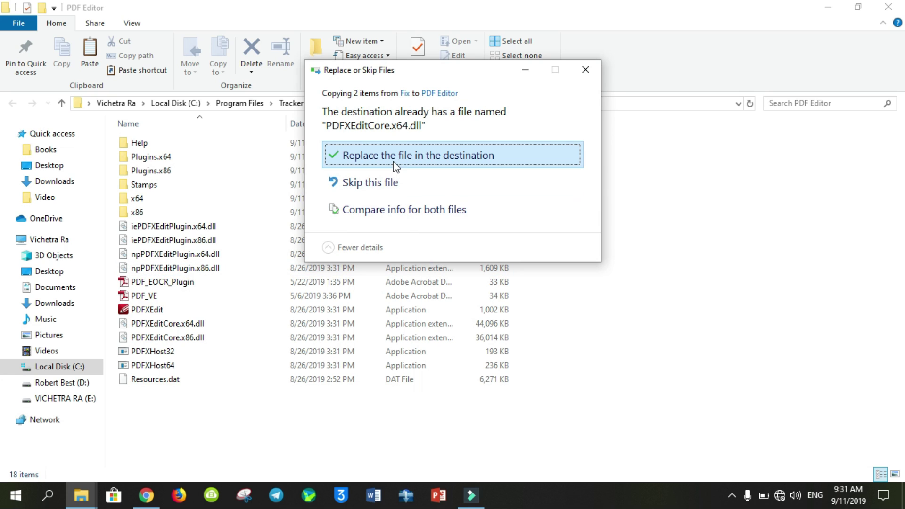
{"action": "left_click", "coordinate": [390, 157]}
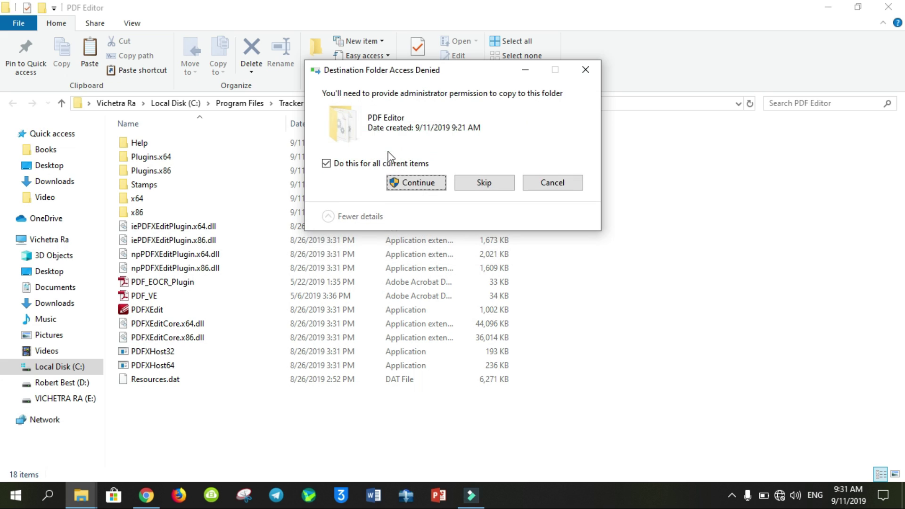
{"action": "left_click", "coordinate": [415, 183]}
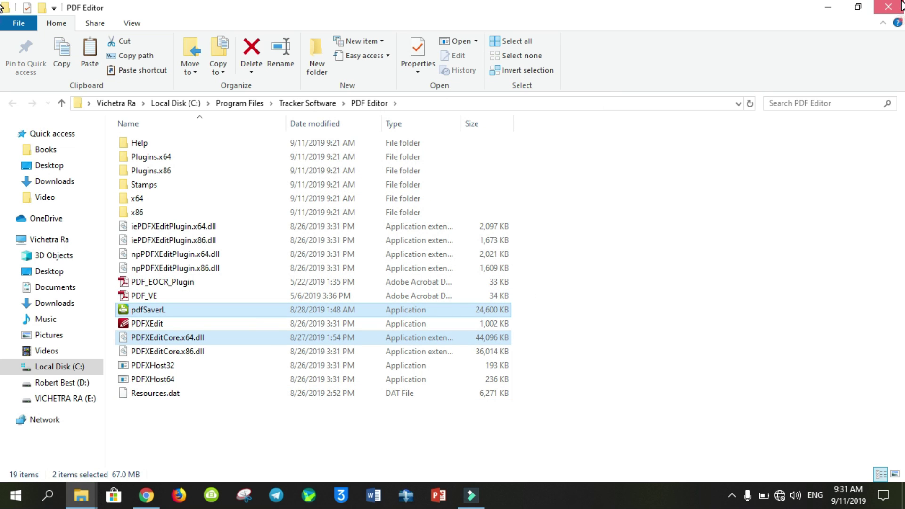
Launch PDF-XChange Editor from its desktop shortcut and set it as the default PDF application for the current user only.
{"action": "key", "text": "super+d"}
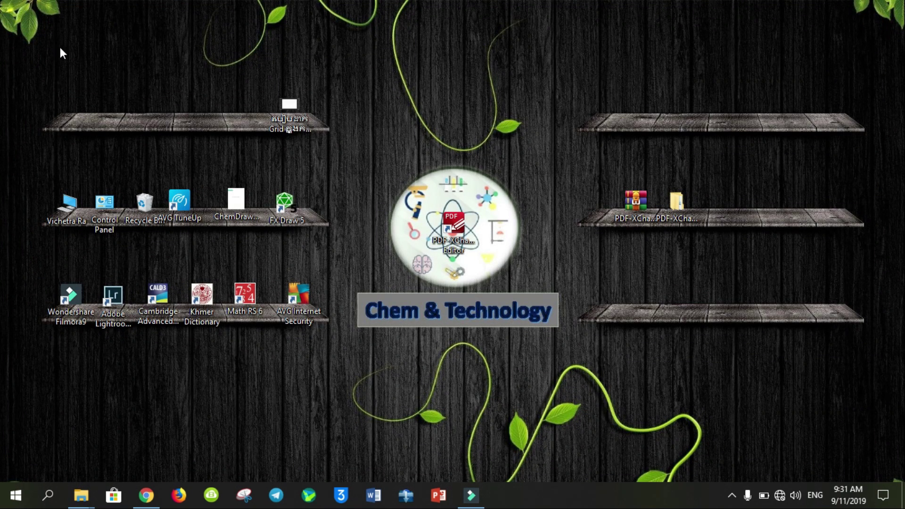
{"action": "left_click", "coordinate": [454, 230]}
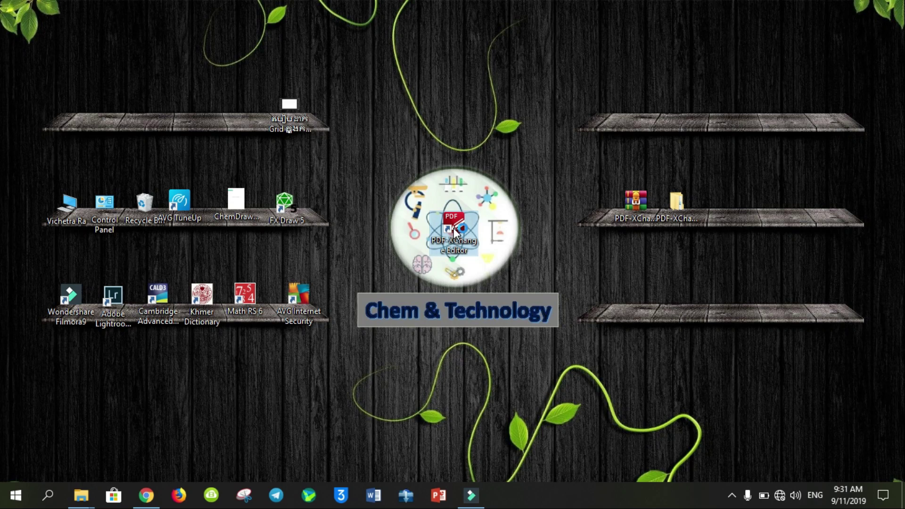
{"action": "double_click", "coordinate": [454, 230]}
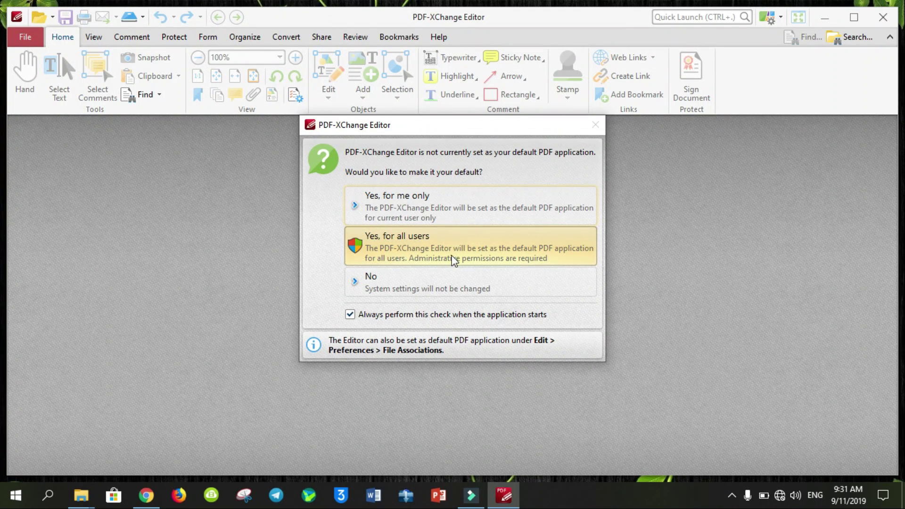
{"action": "left_click", "coordinate": [423, 202]}
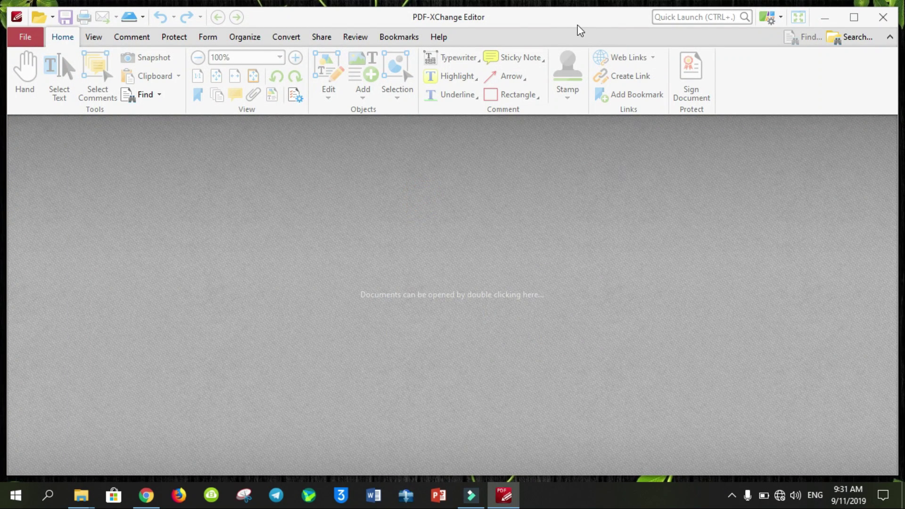